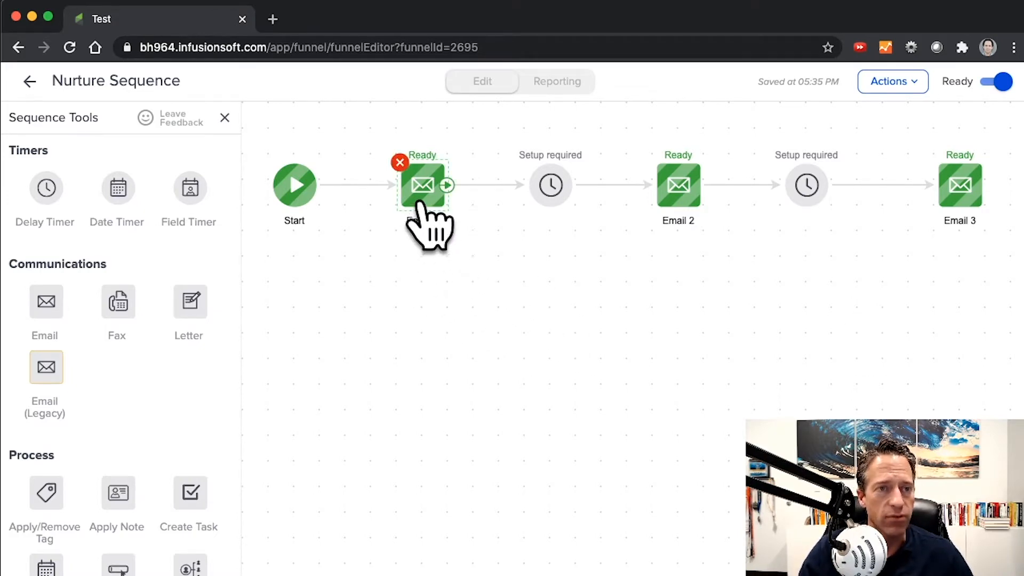
Open Email 1 for editing and delete the personalized info merge field after "is here:" in the body text.
double_click(419, 204)
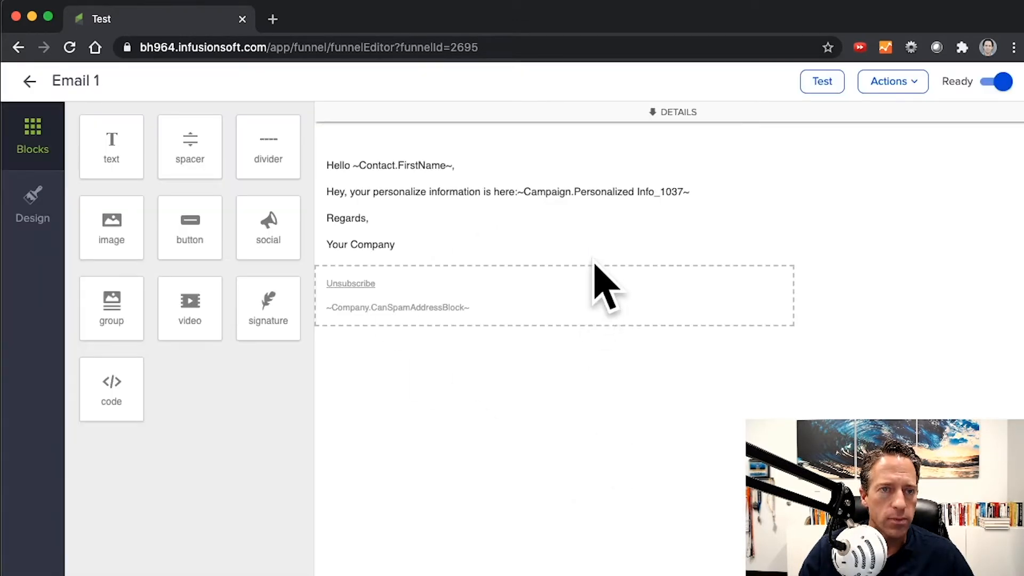
click(551, 223)
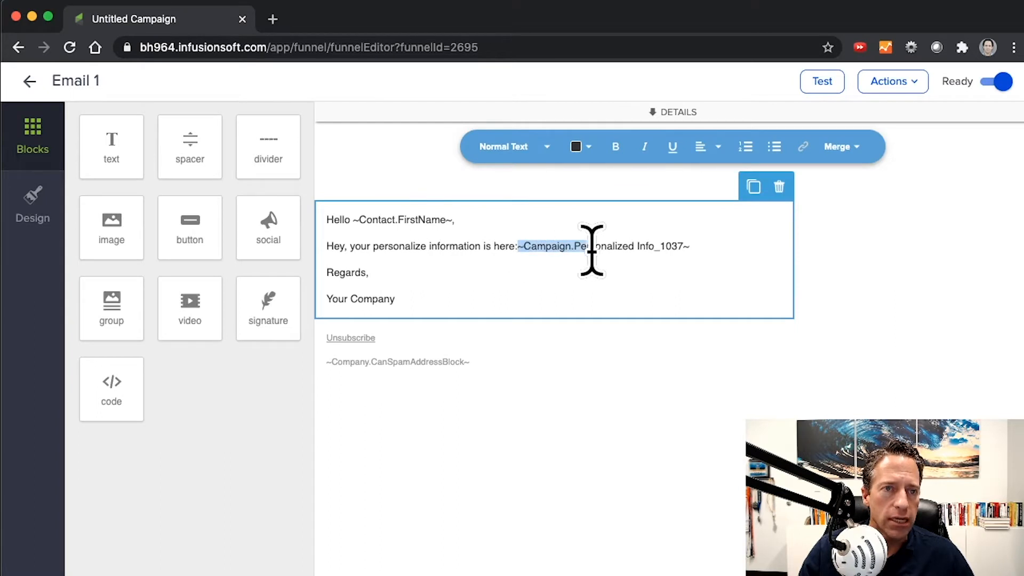
drag(591, 250, 693, 252)
key(BackSpace)
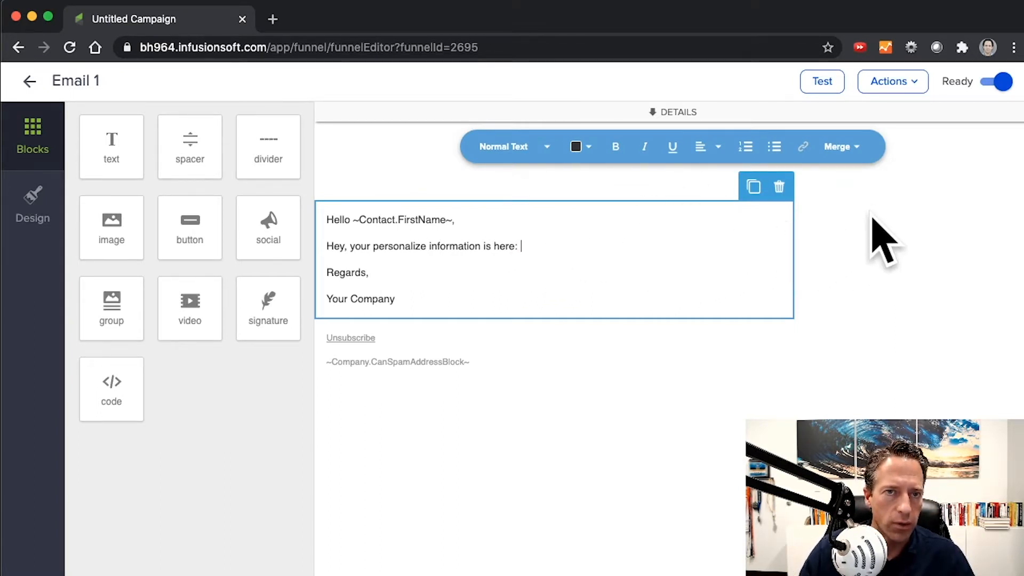
Insert the Personalized Info campaign merge field after "is here:" and return to the Nurture Sequence.
click(840, 153)
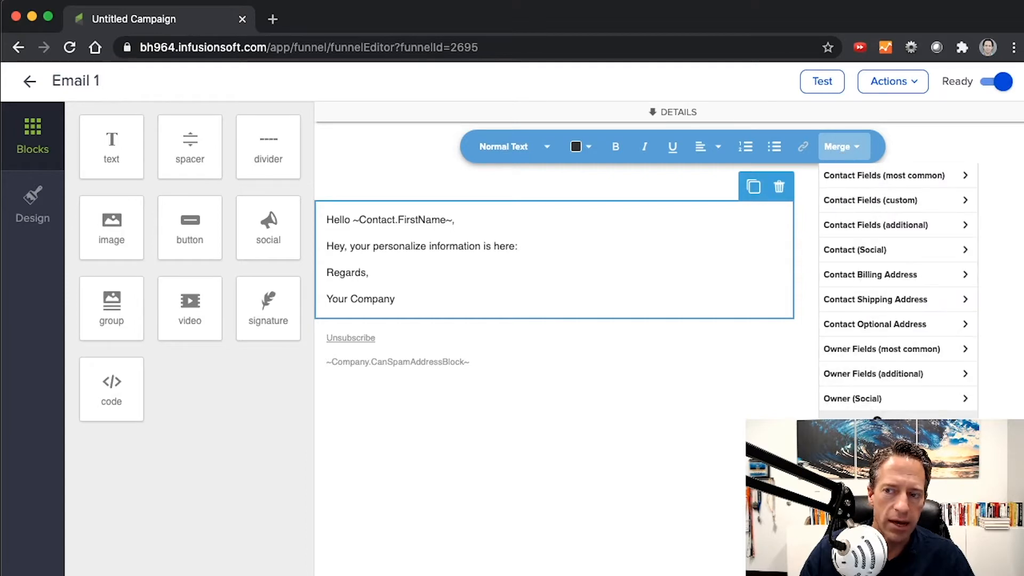
scroll(896, 291, down, 3)
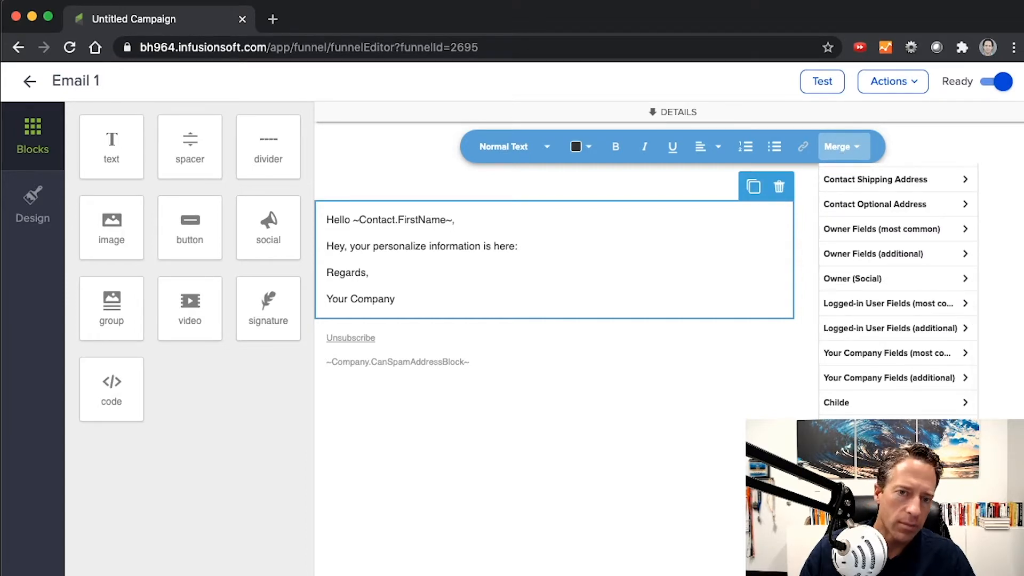
click(918, 428)
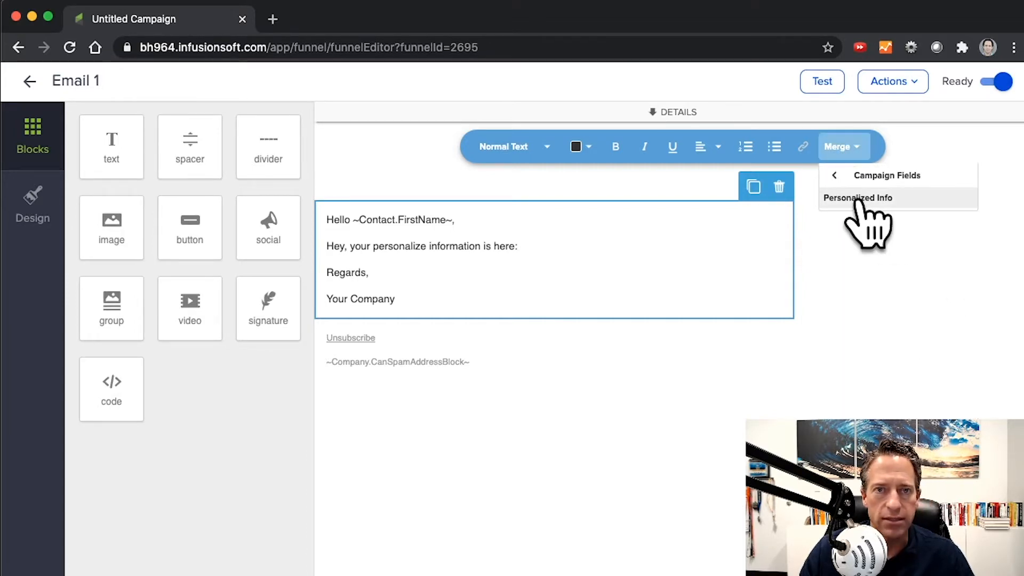
click(859, 198)
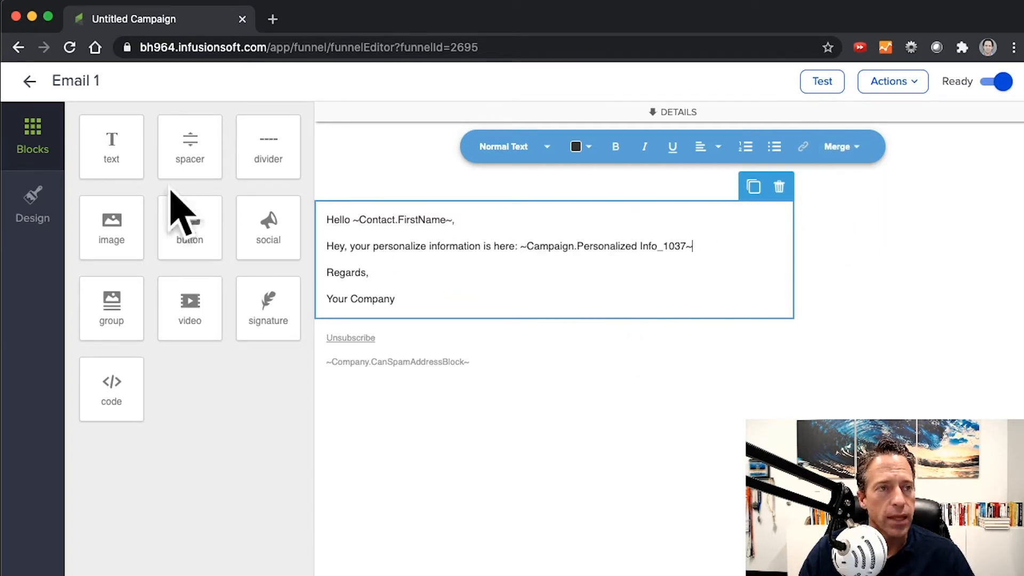
click(30, 81)
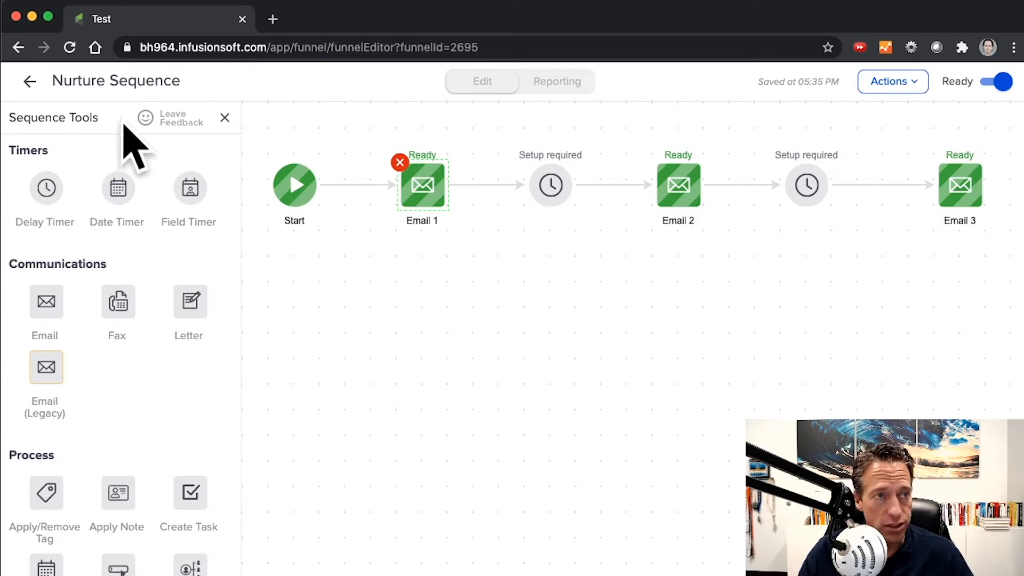
Return to the Test campaign and review the label and value of its campaign merge fields.
click(29, 82)
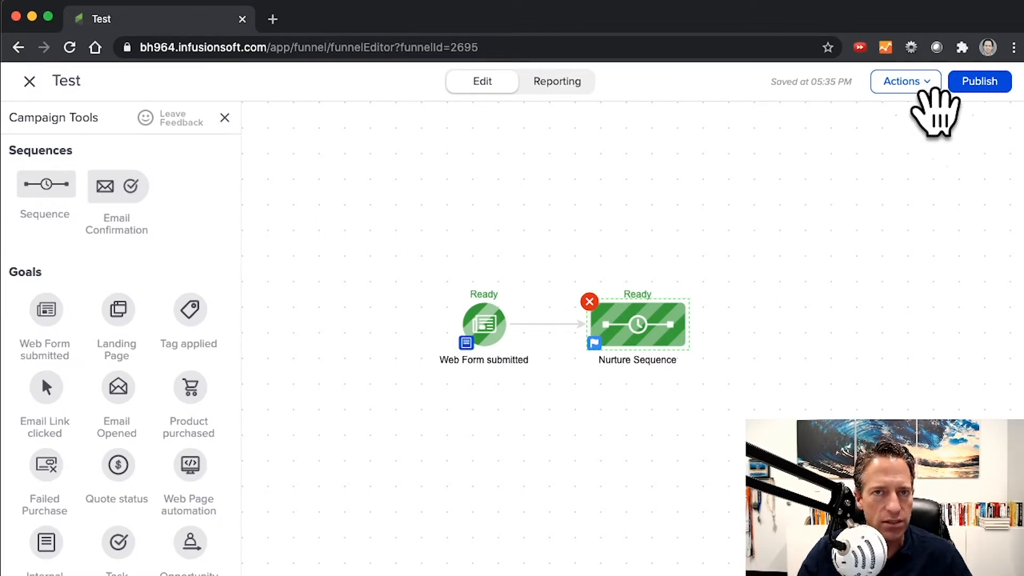
click(927, 86)
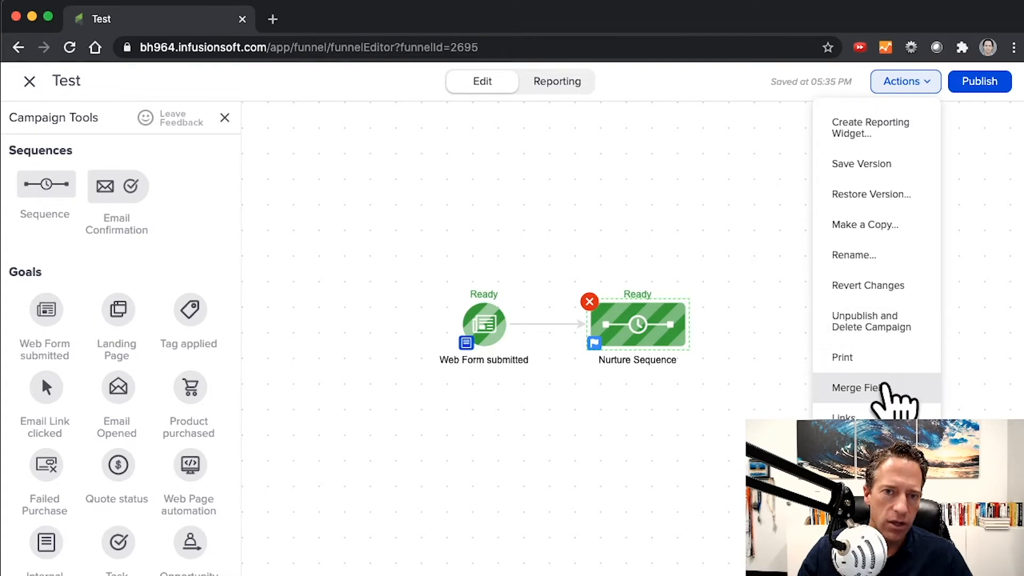
click(882, 388)
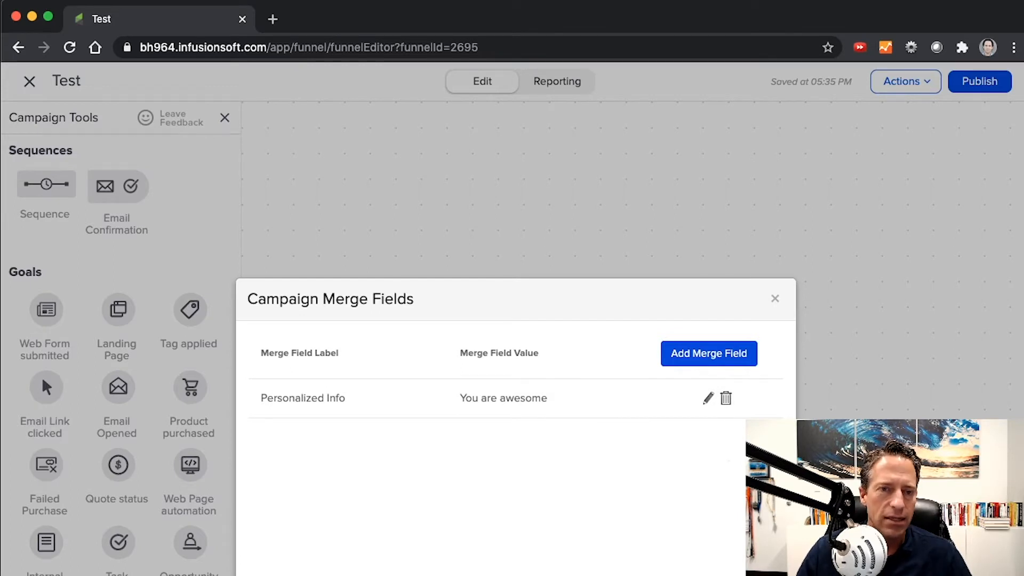
click(774, 298)
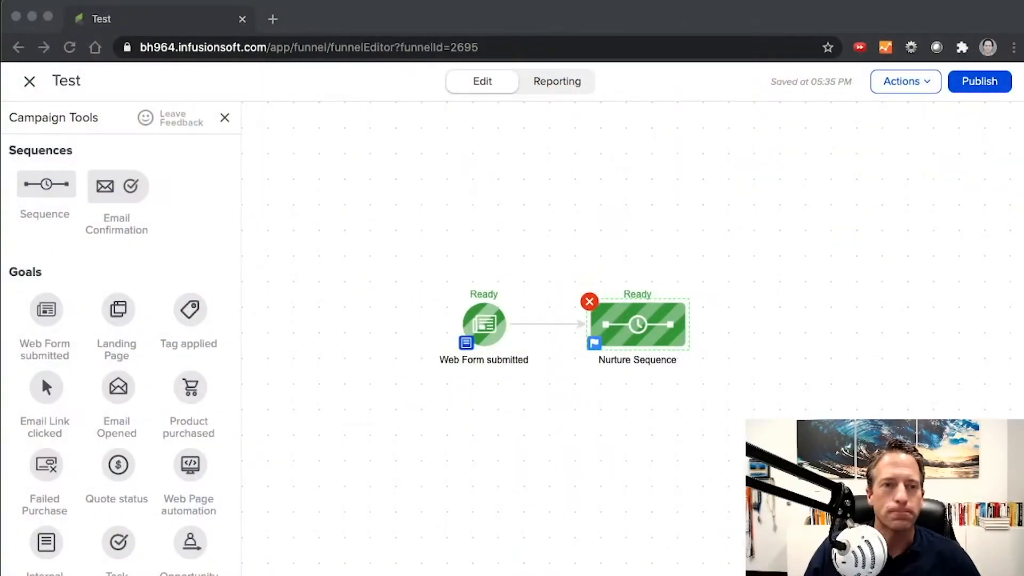
Exit the Test campaign and open the contact record's custom fields in the admin settings.
click(27, 78)
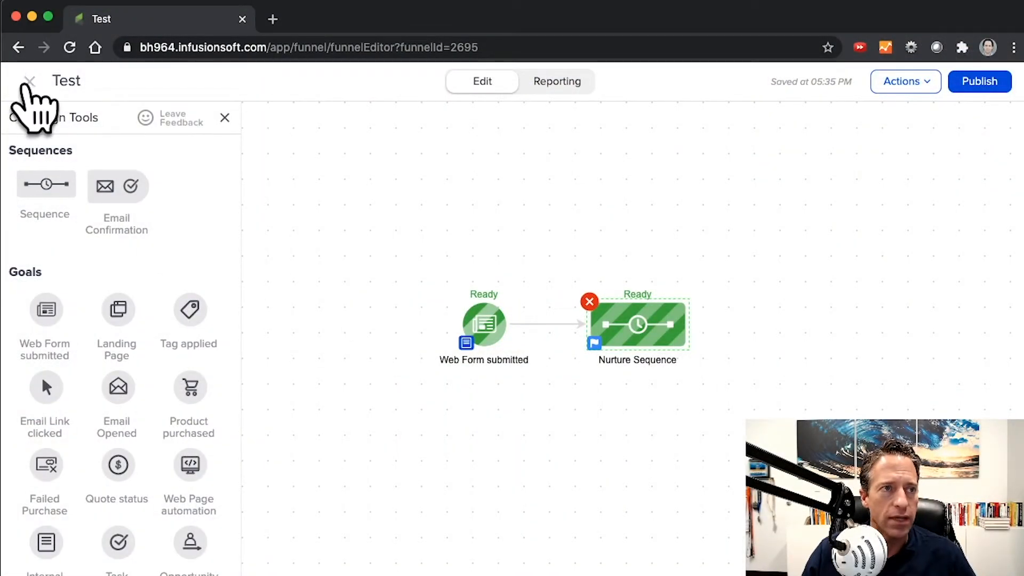
click(27, 83)
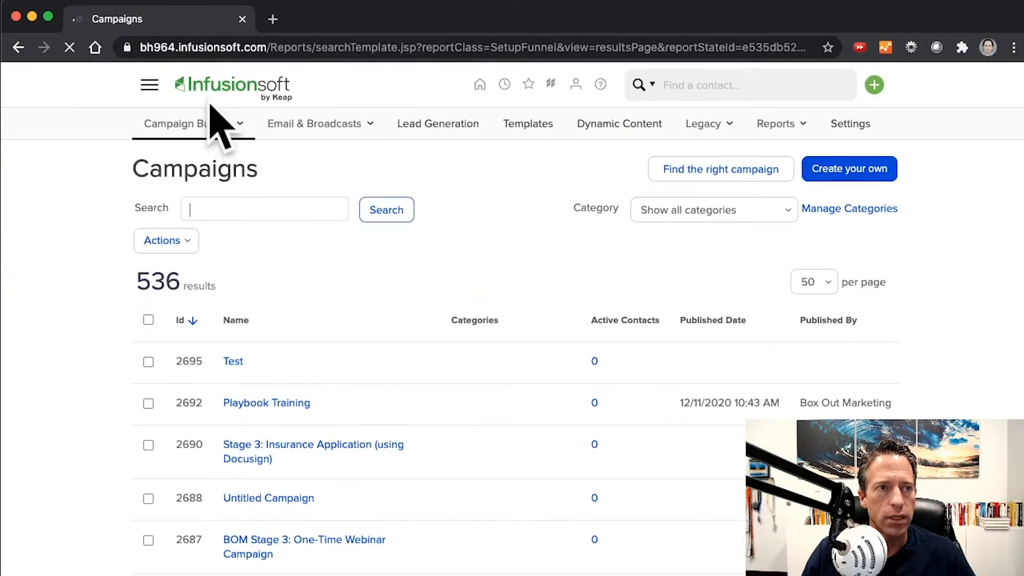
click(150, 85)
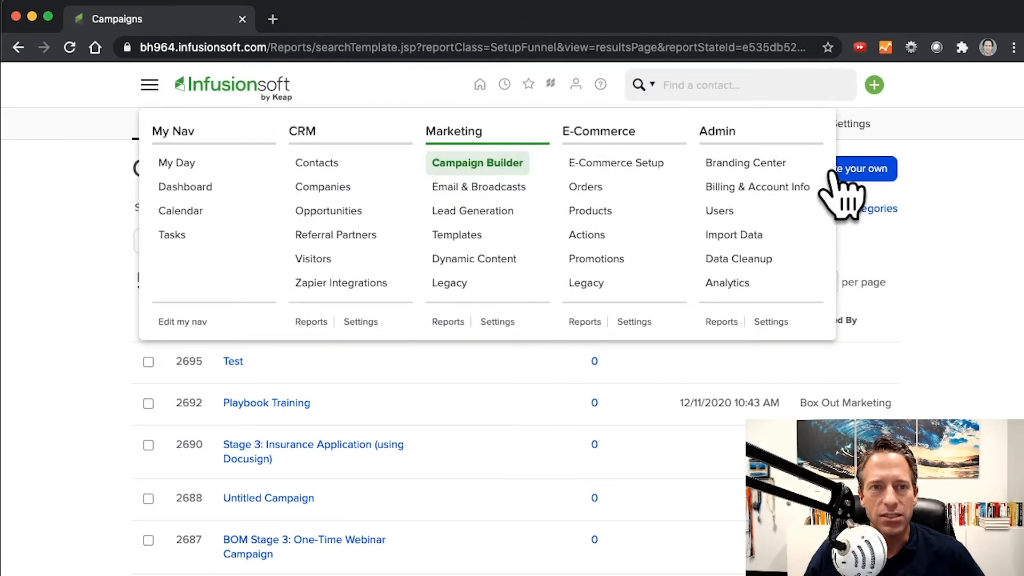
click(773, 321)
click(699, 254)
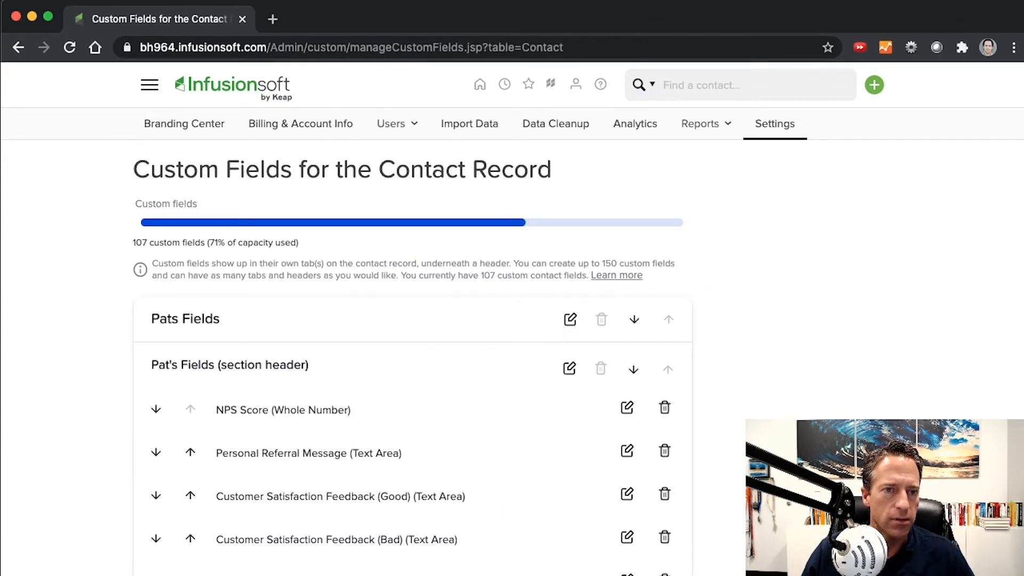
Add a Text custom field named Personalized Information to the Wallets section and save it.
scroll(411, 319, down, 20)
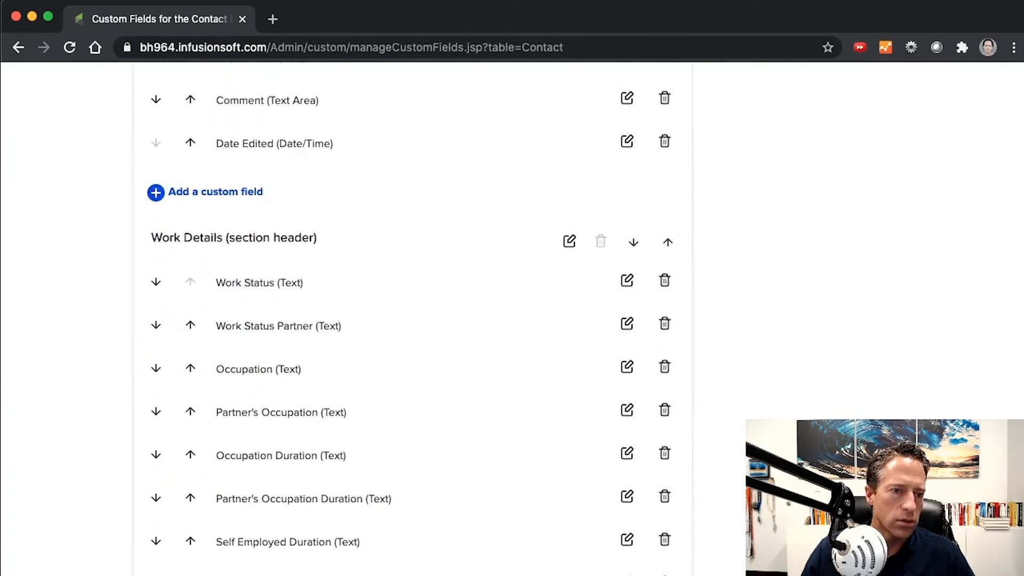
scroll(413, 318, down, 20)
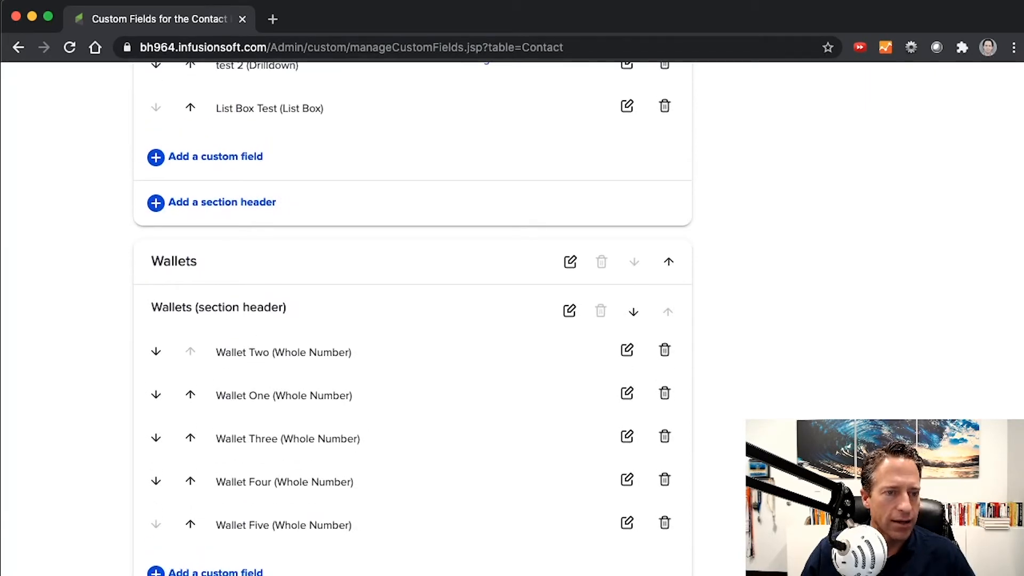
click(215, 572)
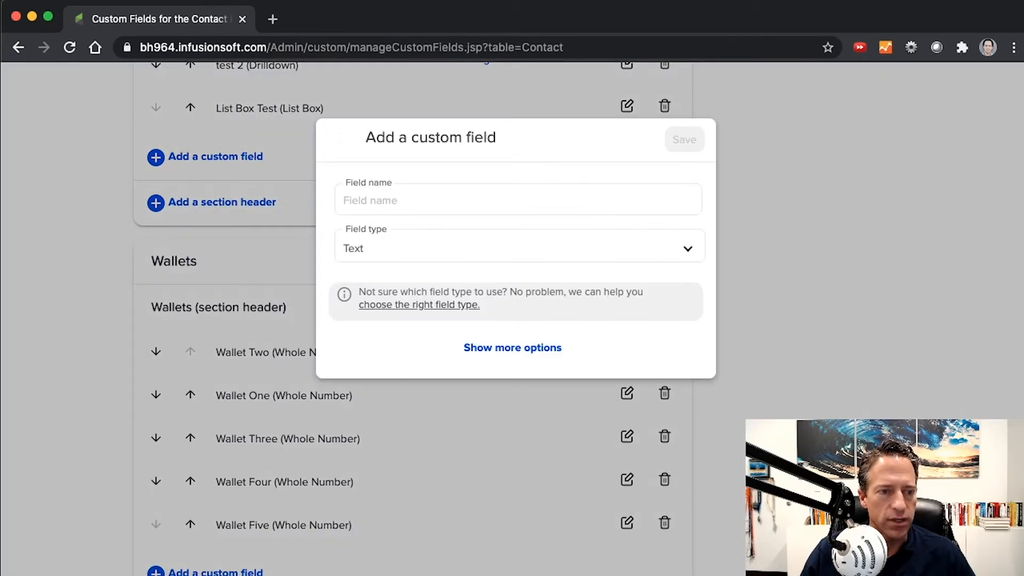
click(387, 193)
text(Personalized Information)
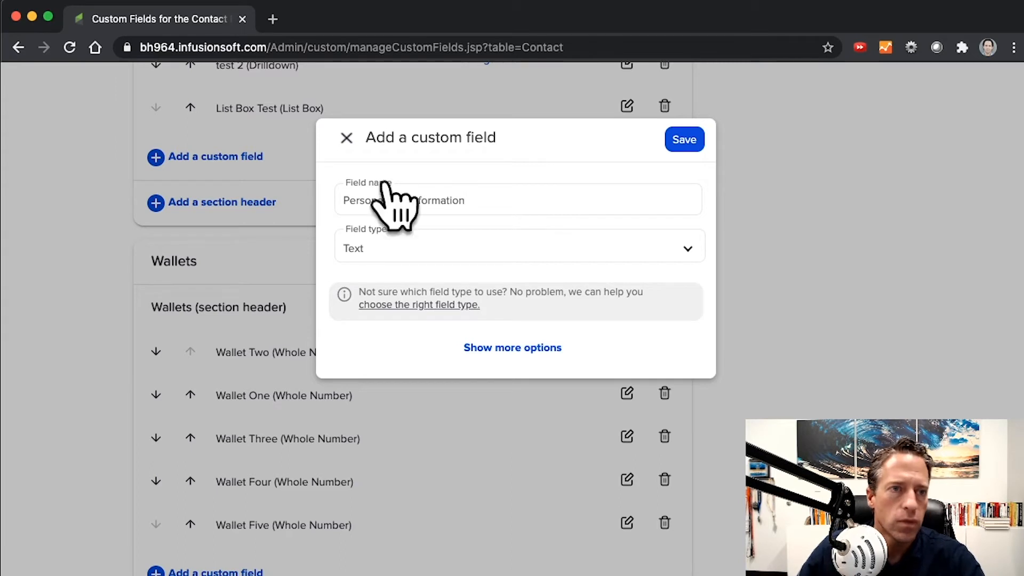
click(684, 139)
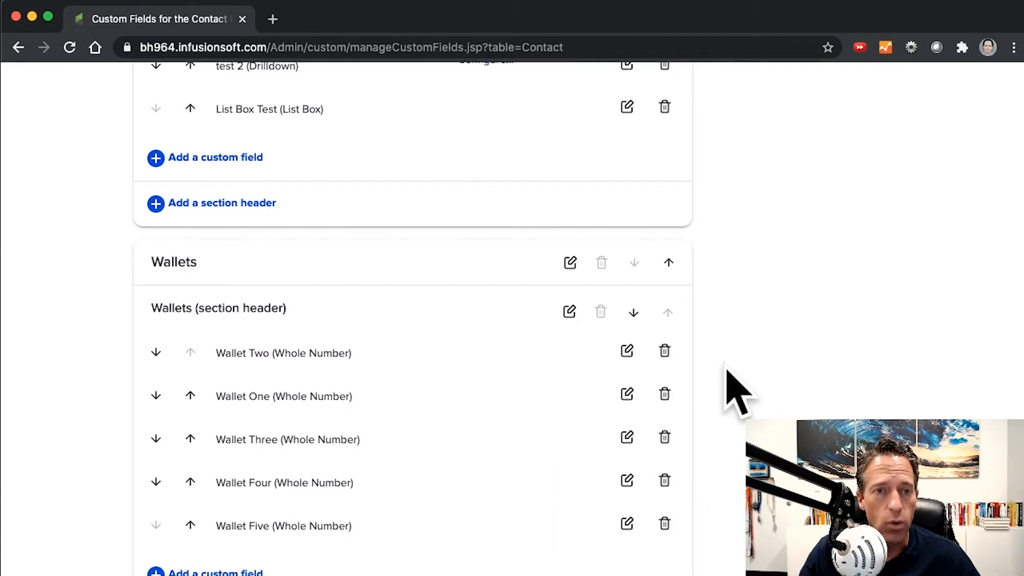
Leave the custom fields page and reopen the Test campaign from the Campaign Builder.
scroll(733, 381, down, 20)
scroll(732, 374, up, 20)
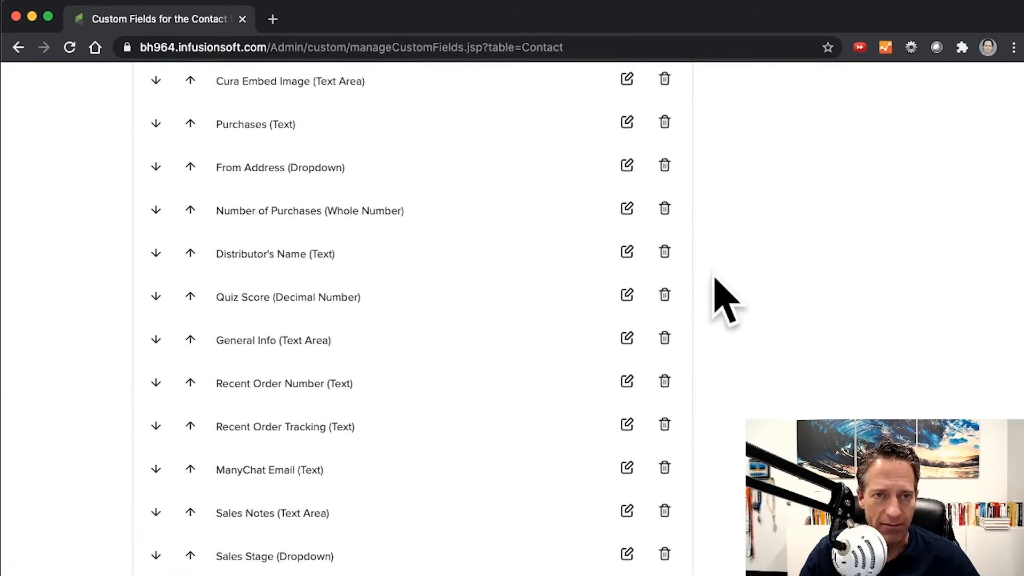
click(151, 86)
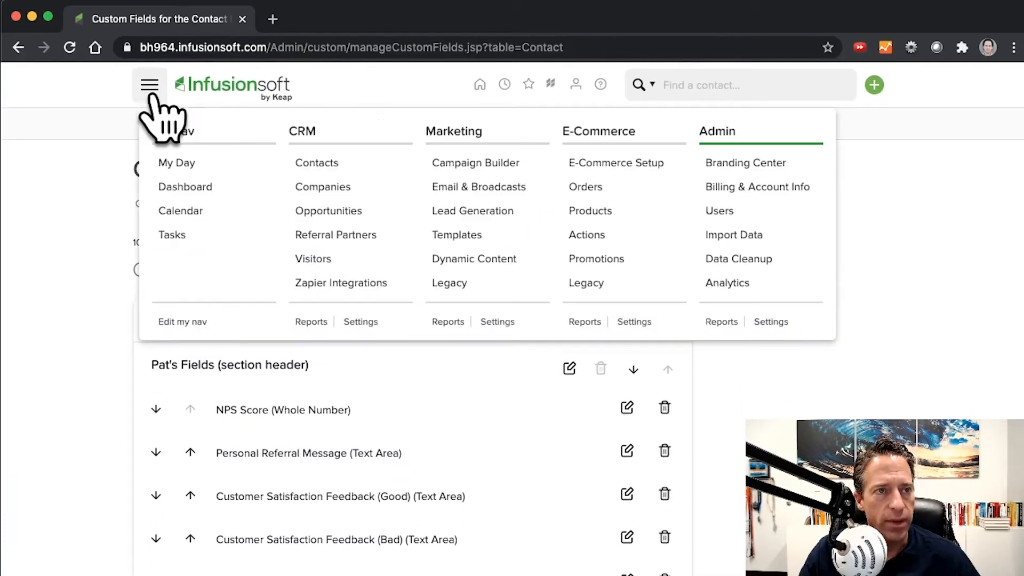
click(483, 164)
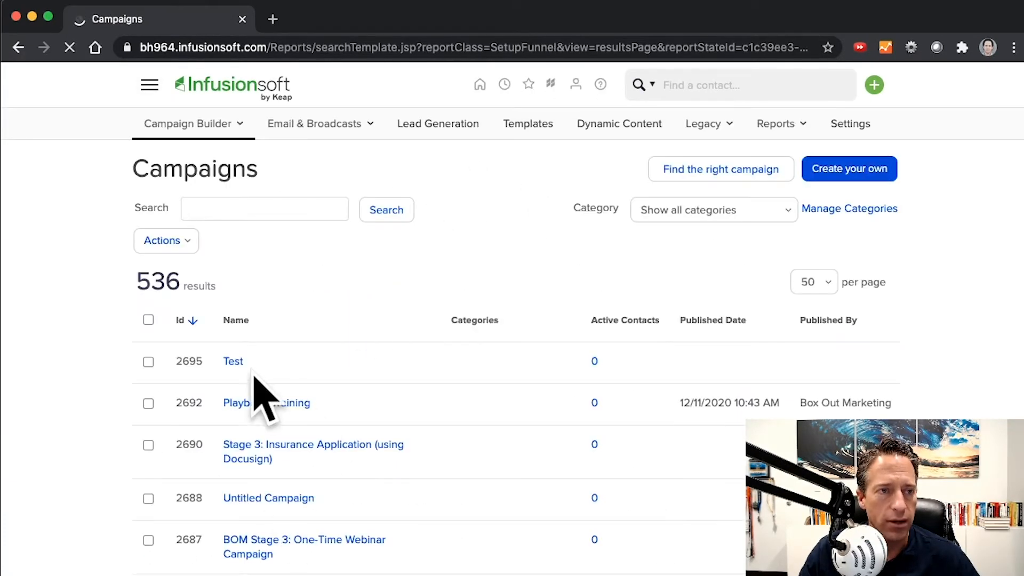
click(233, 362)
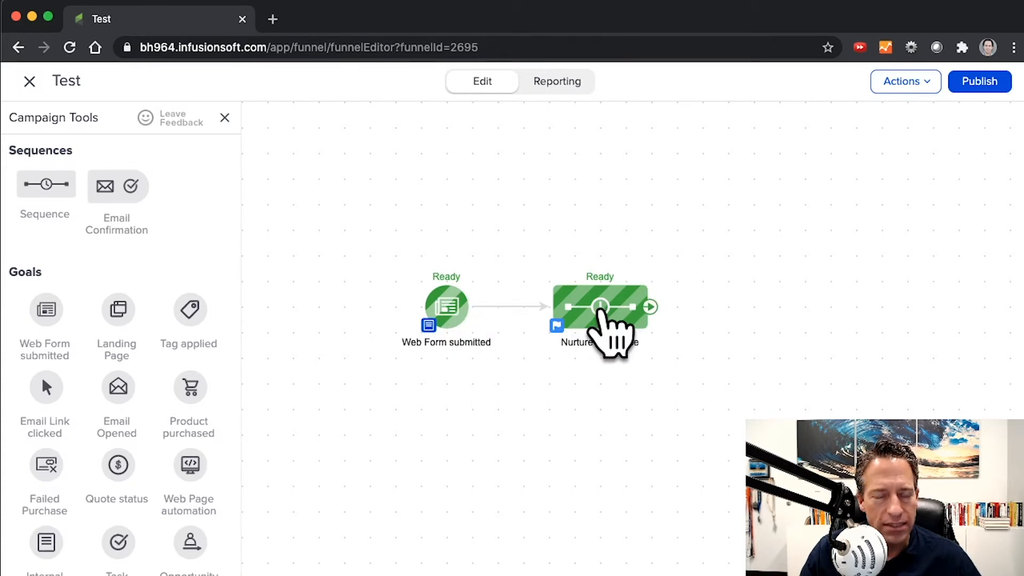
Move the Nurture Sequence farther from the web form goal and delete the connection between them.
drag(601, 311, 704, 312)
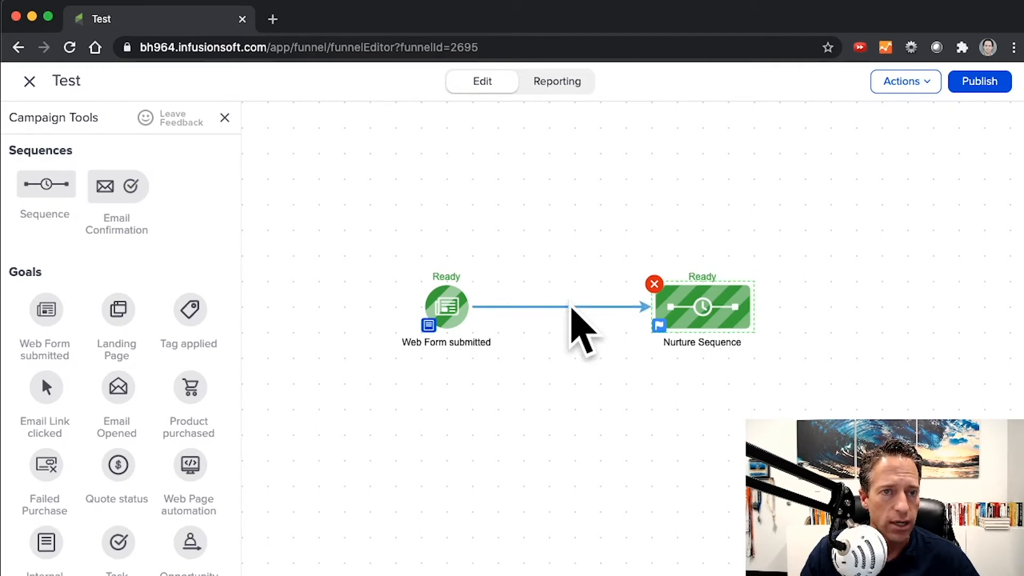
drag(687, 317, 734, 317)
click(628, 307)
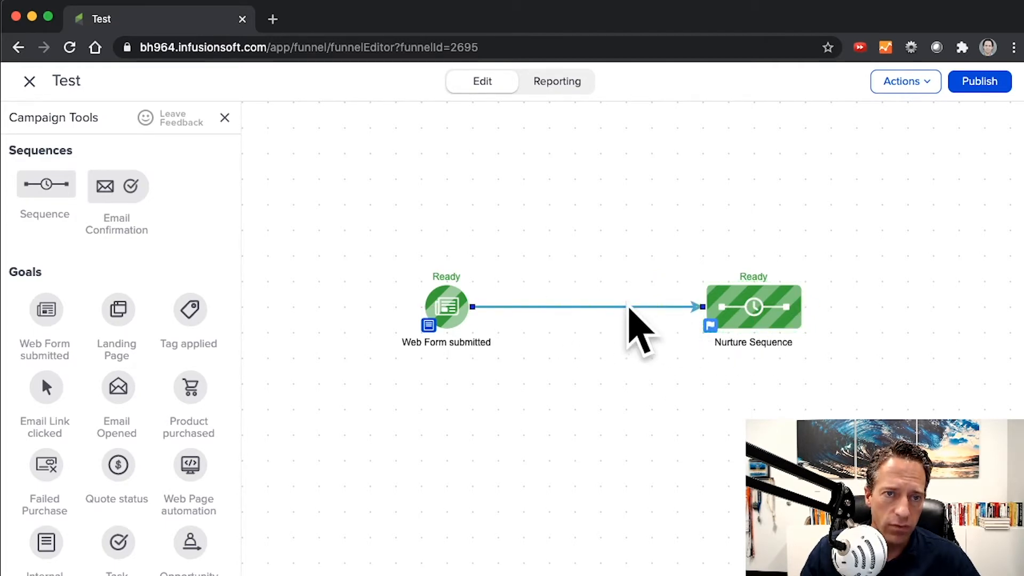
key(Delete)
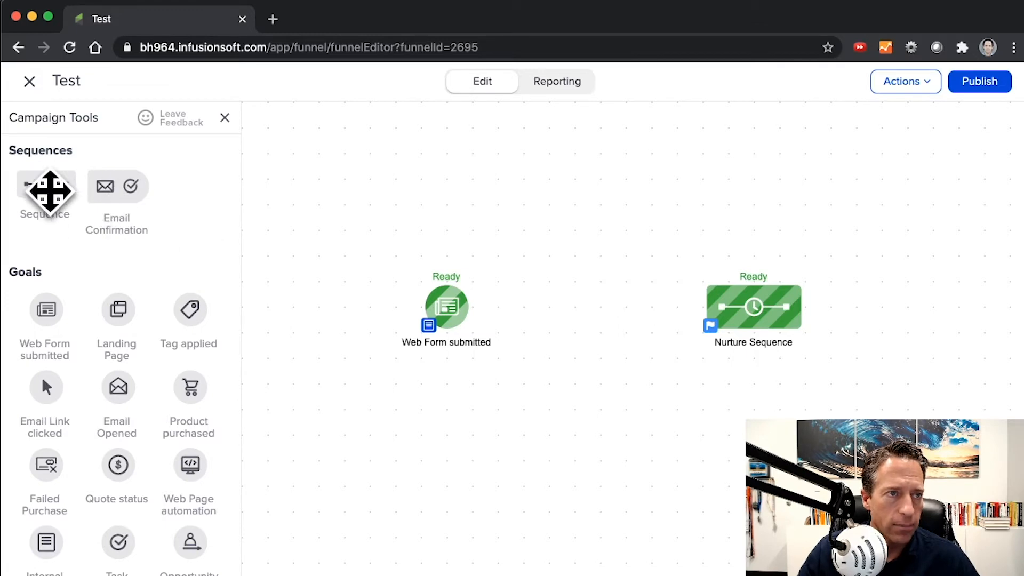
Place a new sequence named Set Field Value between the web form goal and the Nurture Sequence, and open it.
drag(48, 192, 583, 343)
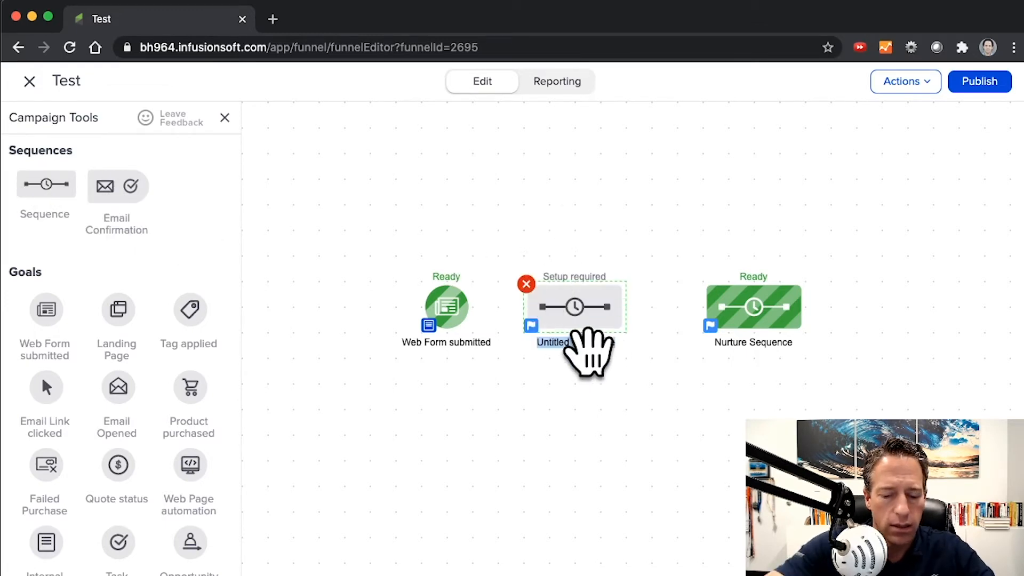
text(Set)
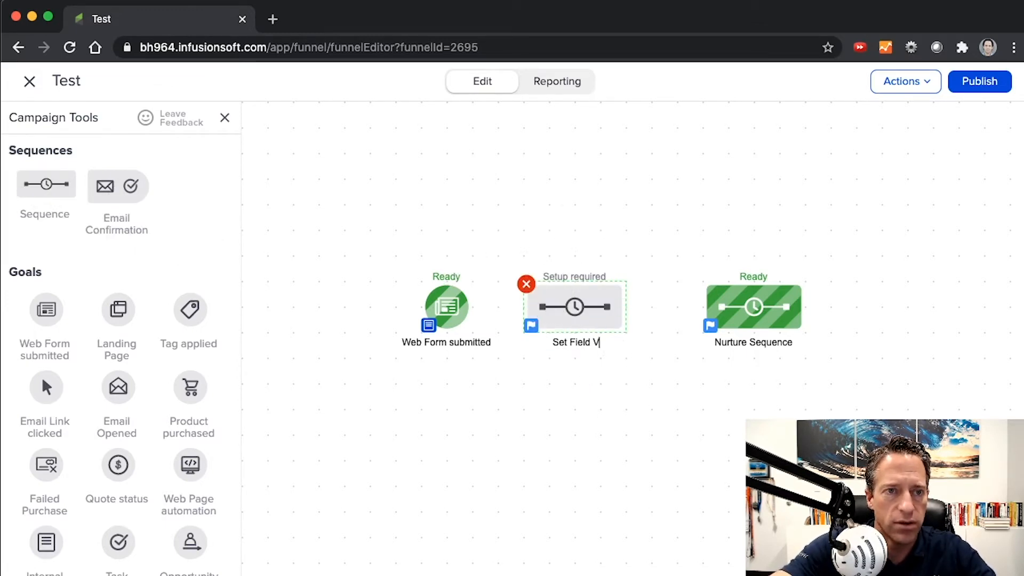
double_click(572, 310)
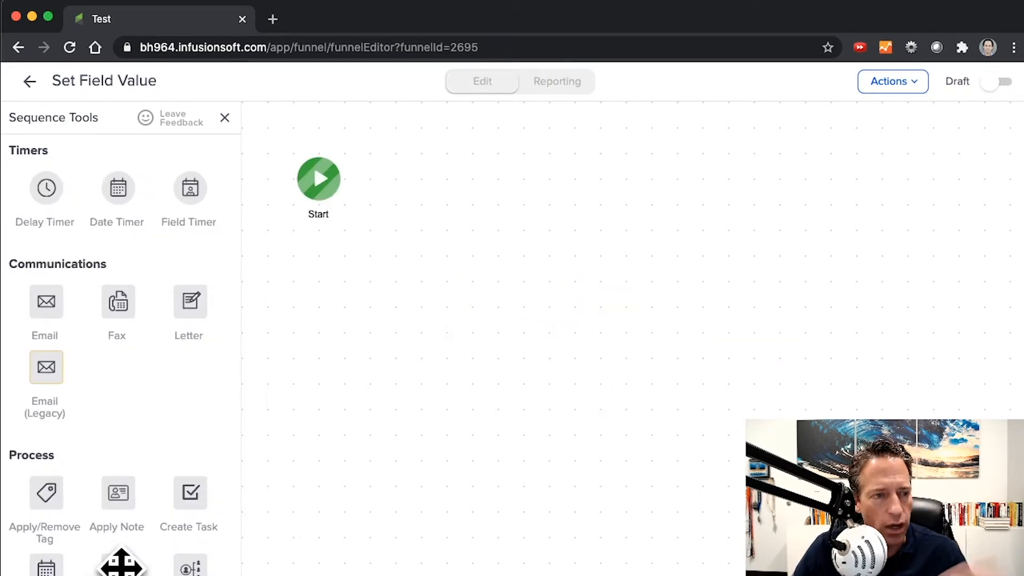
Add a Set Field Value process beside Start and set its Personalized Information field to "You are awesome".
drag(118, 563, 409, 174)
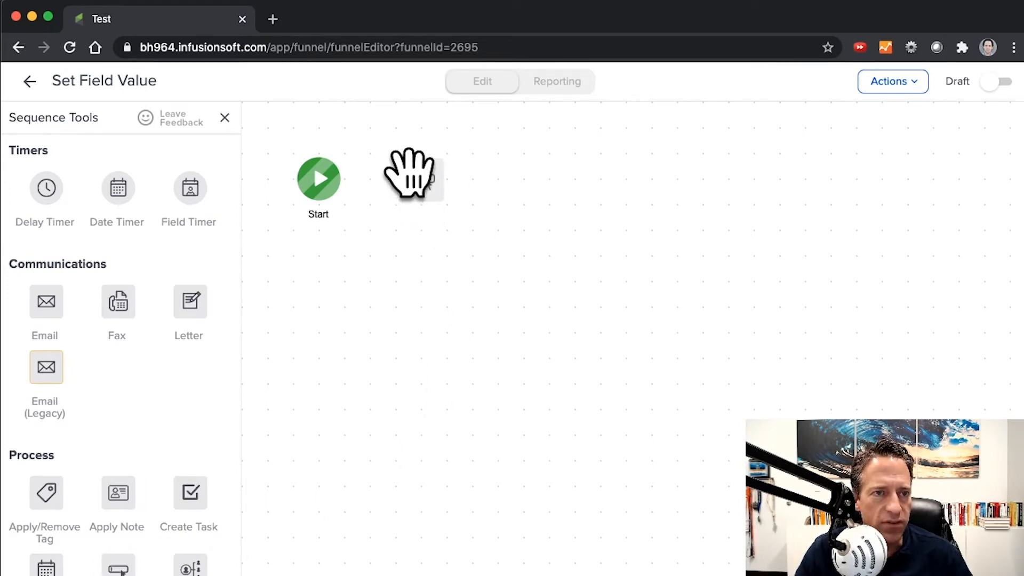
double_click(440, 192)
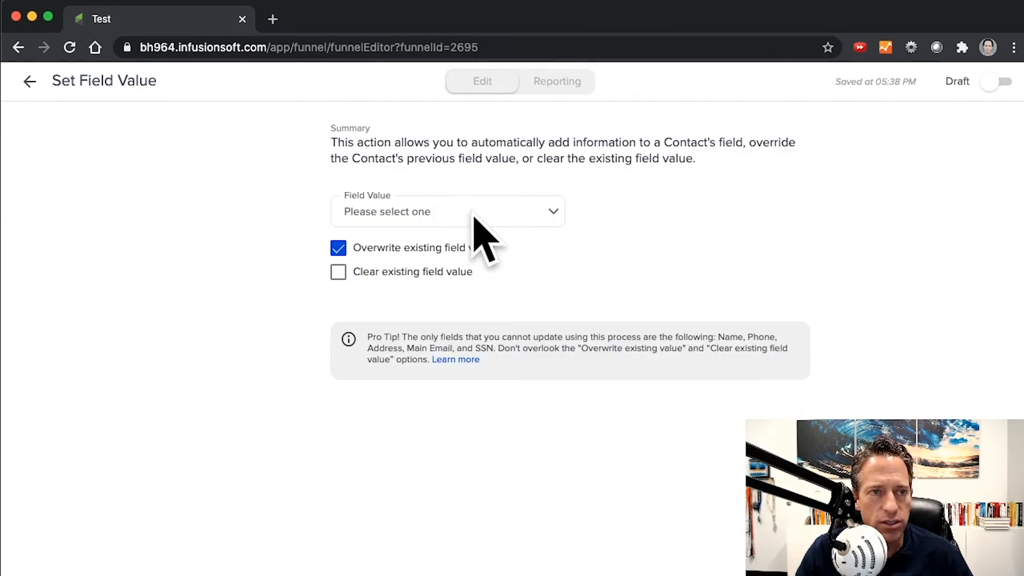
click(459, 211)
scroll(443, 288, down, 10)
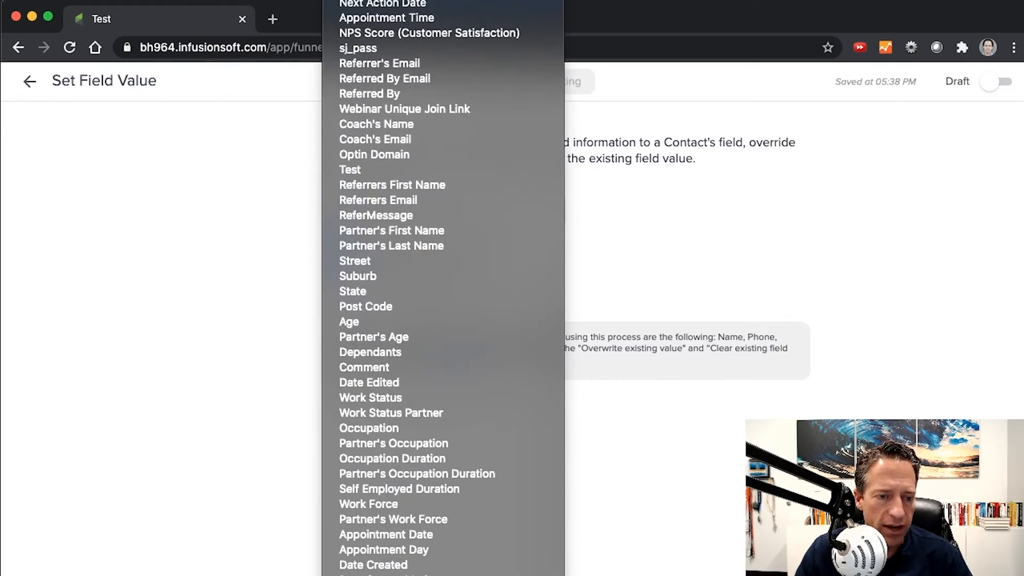
click(506, 570)
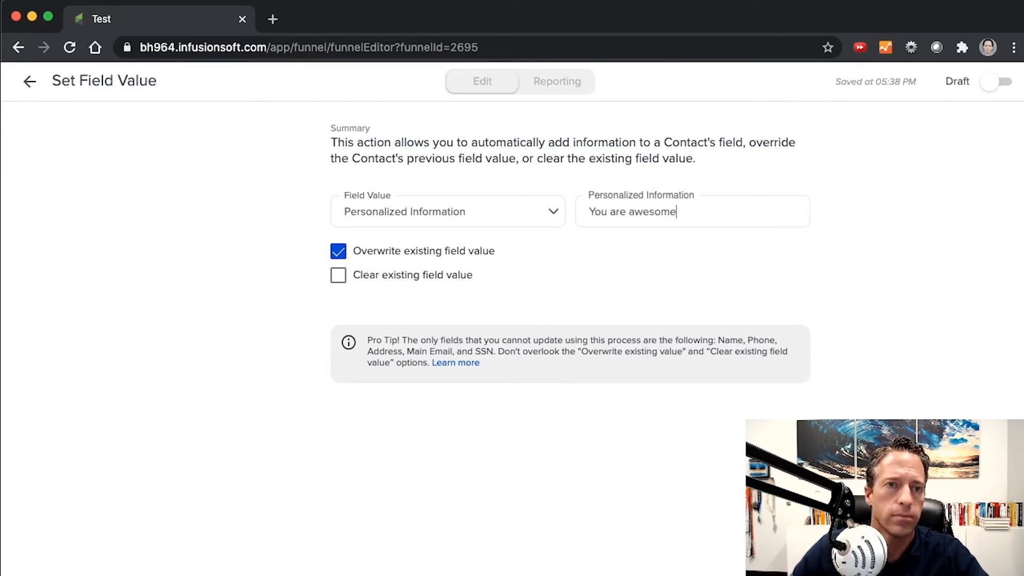
Mark the Set Field Value process and its sequence as Ready, and return to the Test campaign canvas.
click(995, 81)
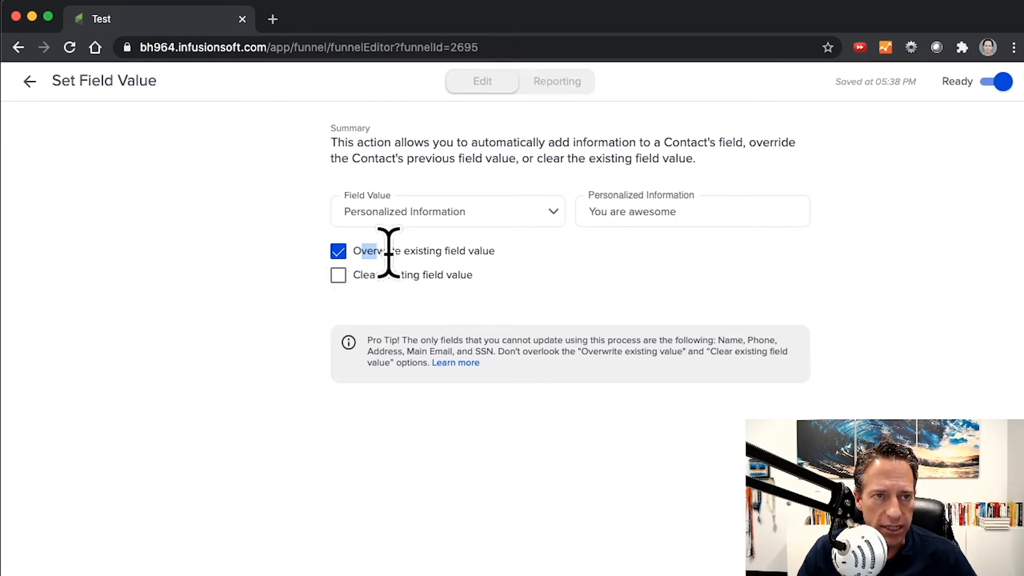
drag(389, 251, 498, 257)
click(503, 267)
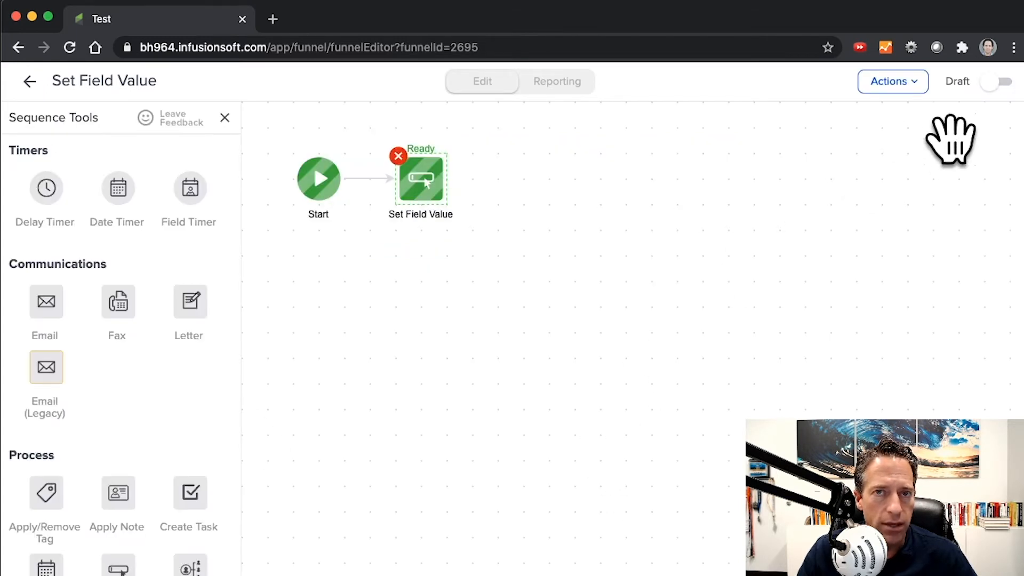
click(997, 82)
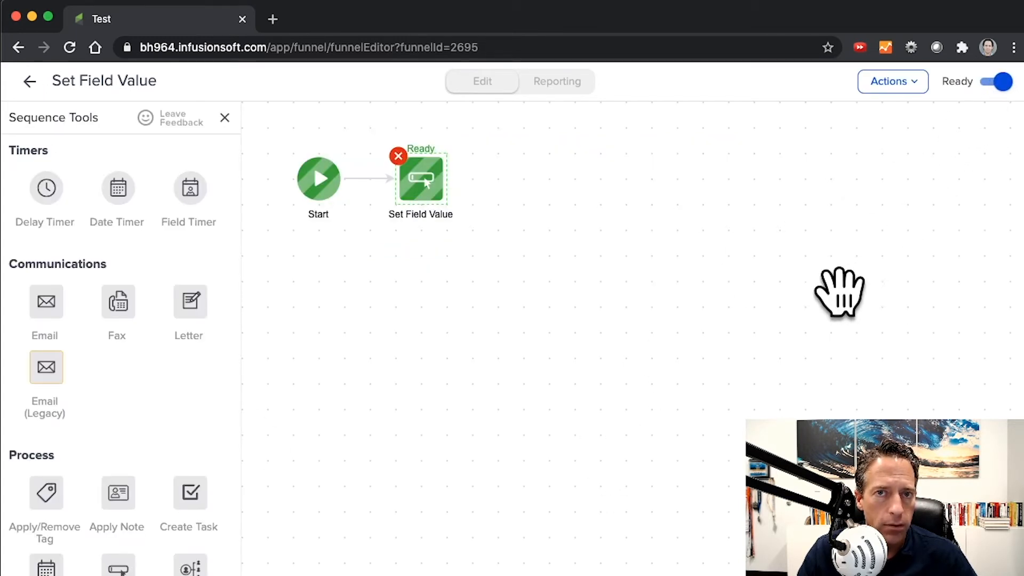
click(30, 81)
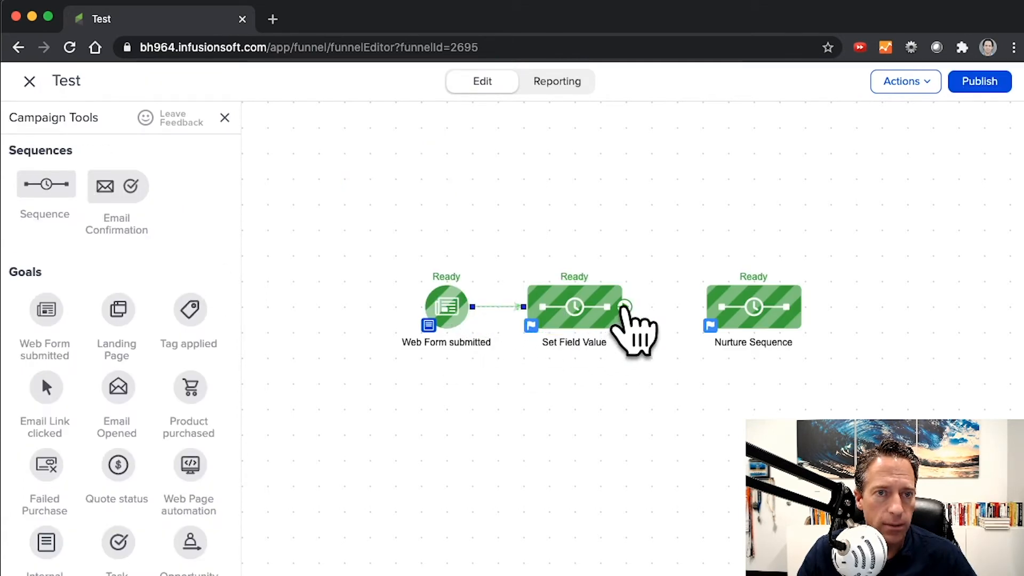
Connect the Set Field Value sequence to the Nurture Sequence, and open Email 1 inside the Nurture Sequence.
drag(624, 307, 757, 320)
double_click(757, 320)
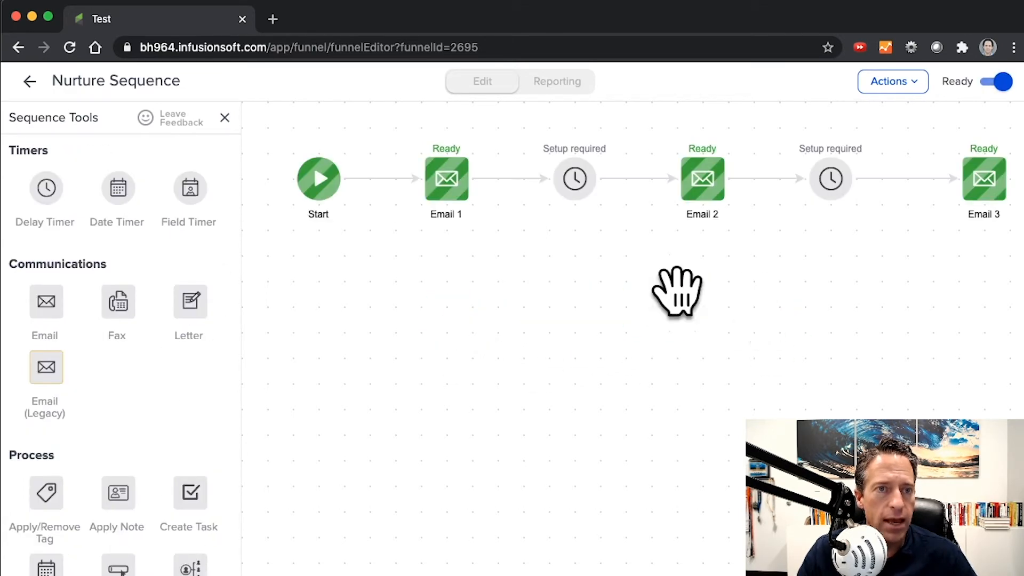
double_click(451, 193)
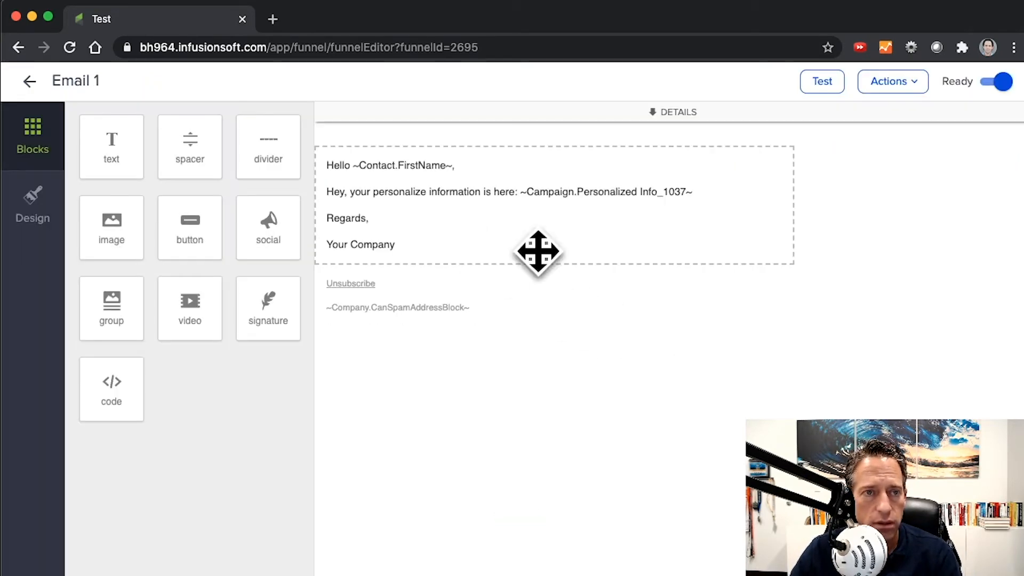
Replace the campaign merge field in Email 1's body with the Personalized Information custom contact field, and return to the campaign canvas.
click(709, 200)
drag(693, 246, 521, 246)
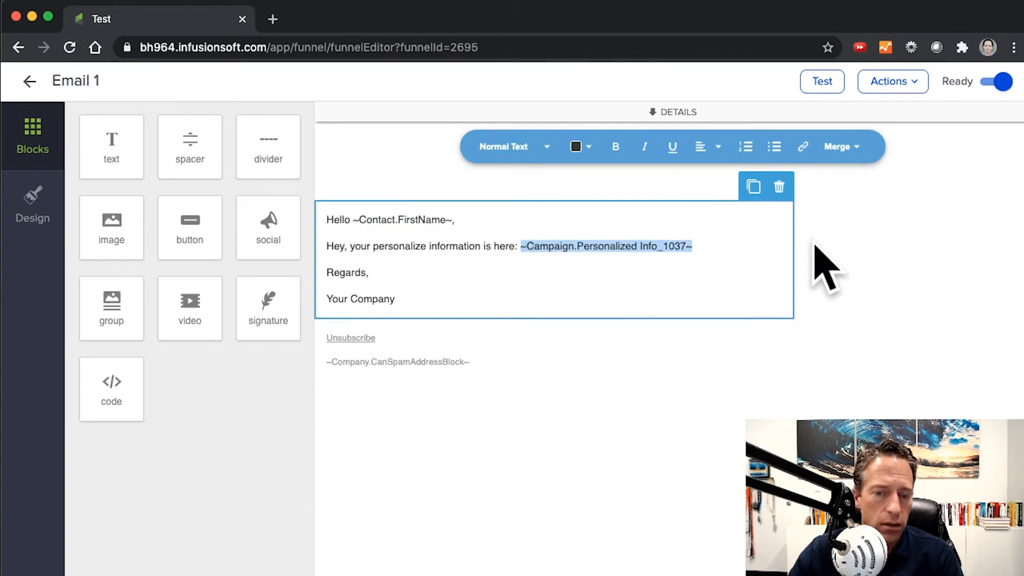
key(BackSpace)
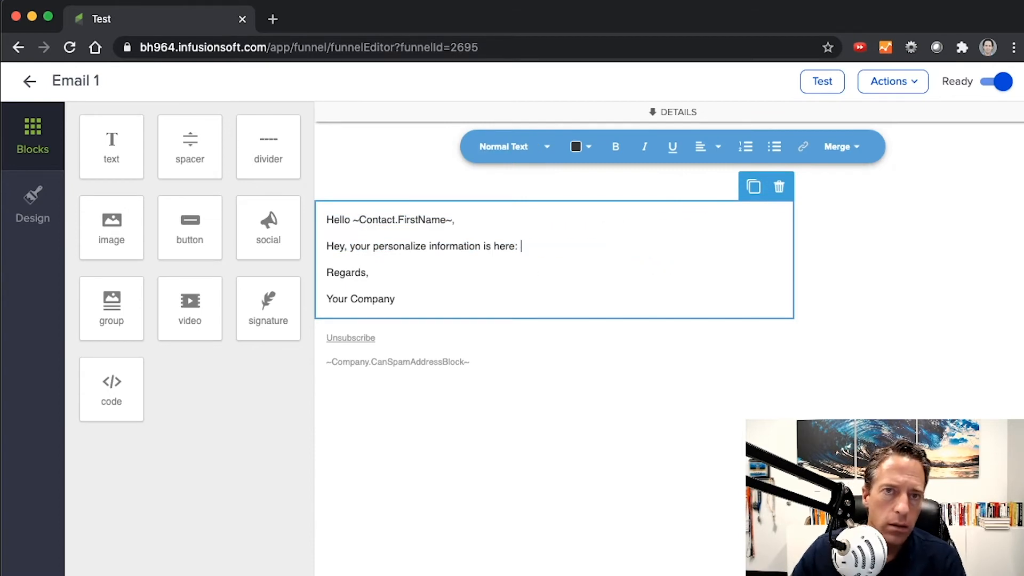
click(837, 147)
click(888, 200)
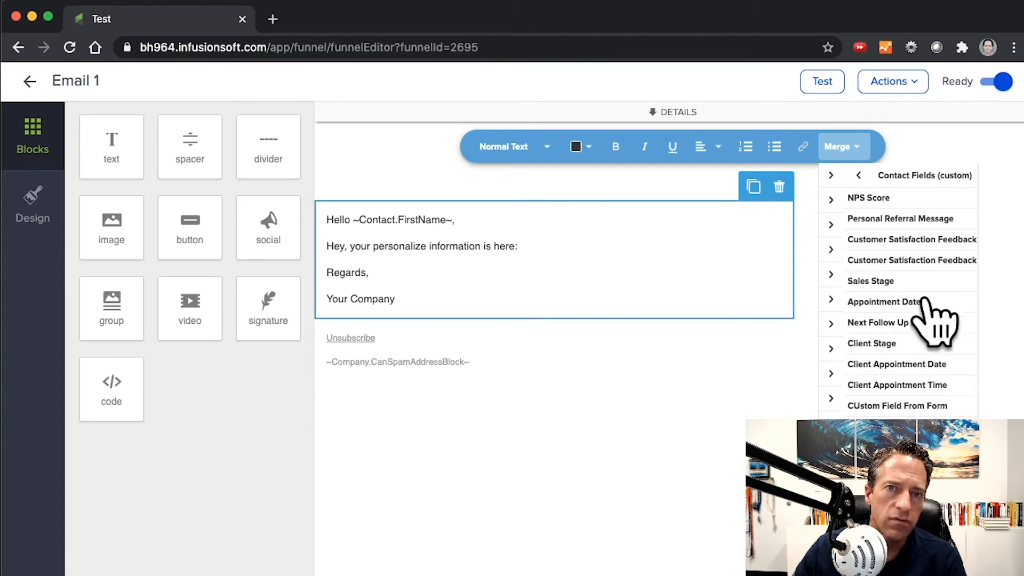
scroll(923, 362, down, 10)
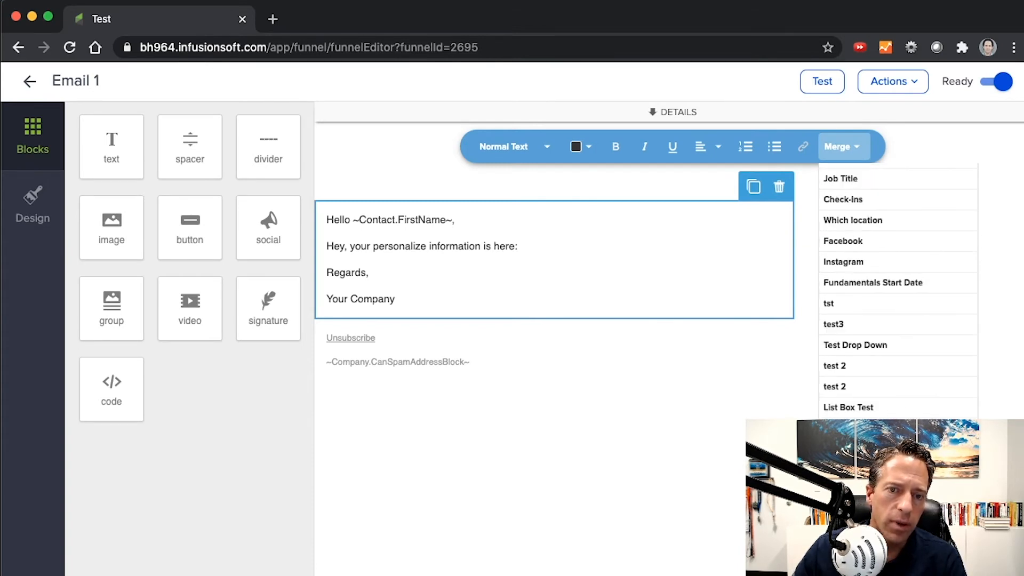
click(893, 449)
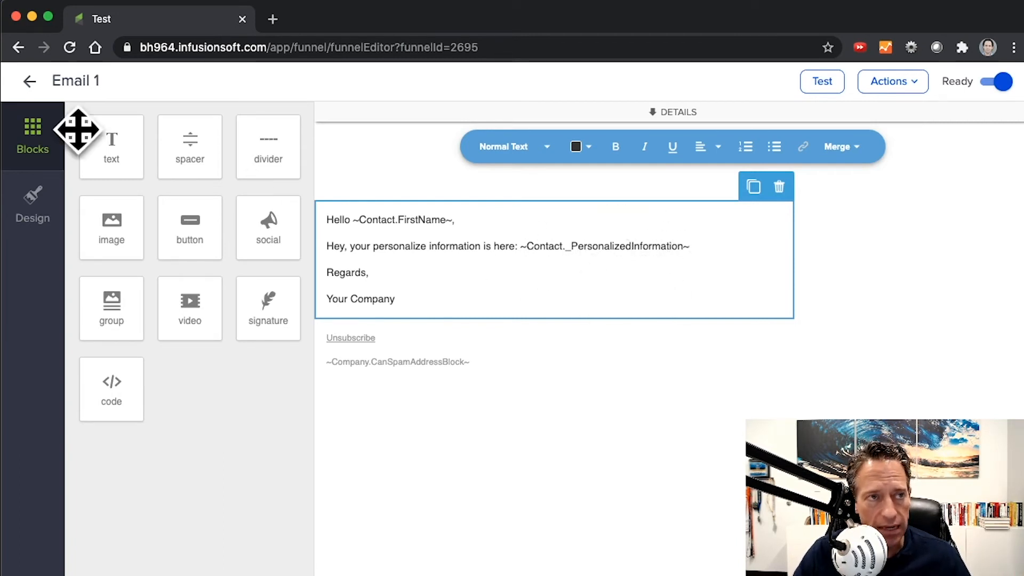
click(30, 81)
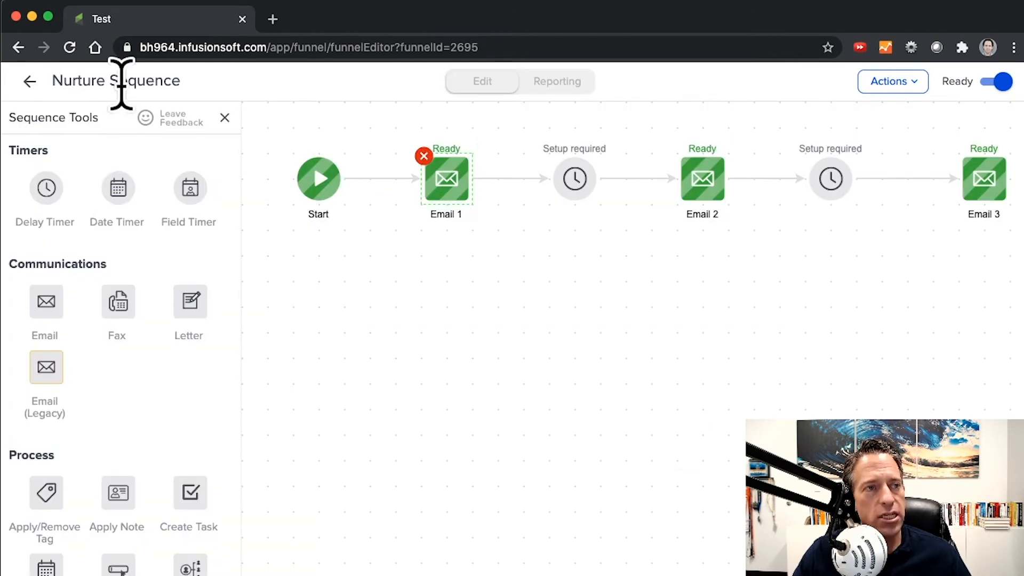
click(29, 81)
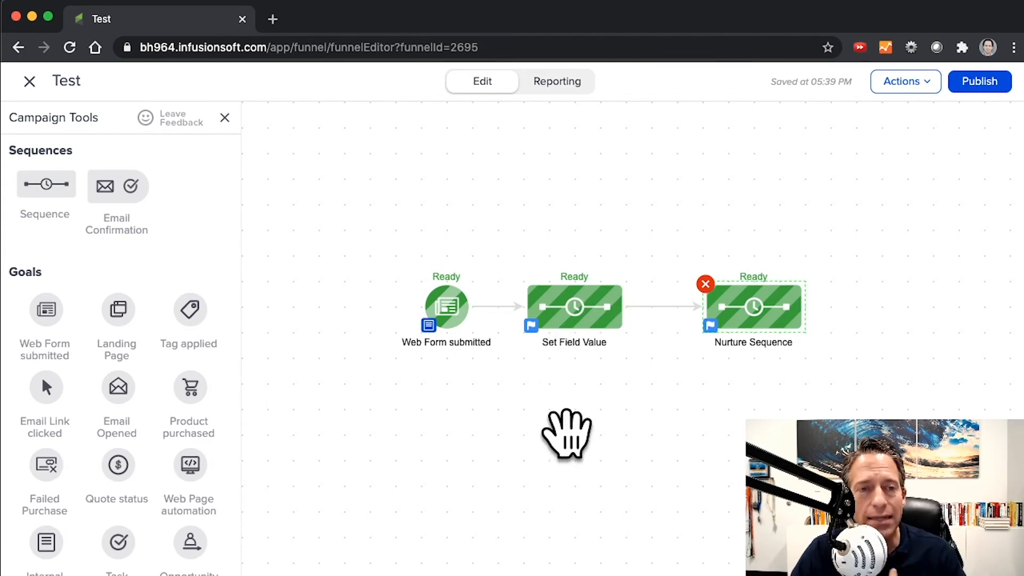
Review the Set Field Value process settings inside its sequence, and return to the campaign canvas.
click(569, 320)
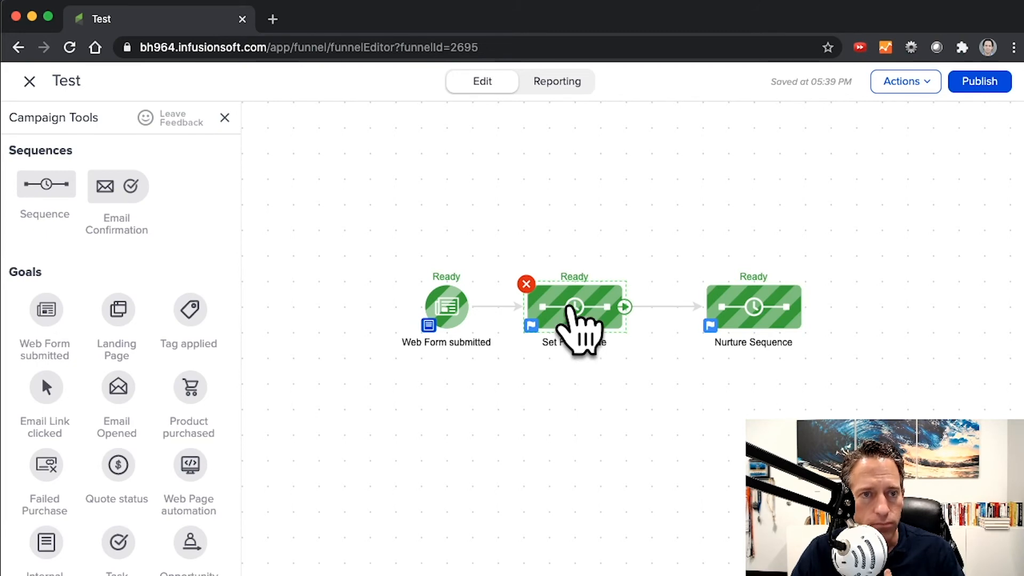
double_click(575, 323)
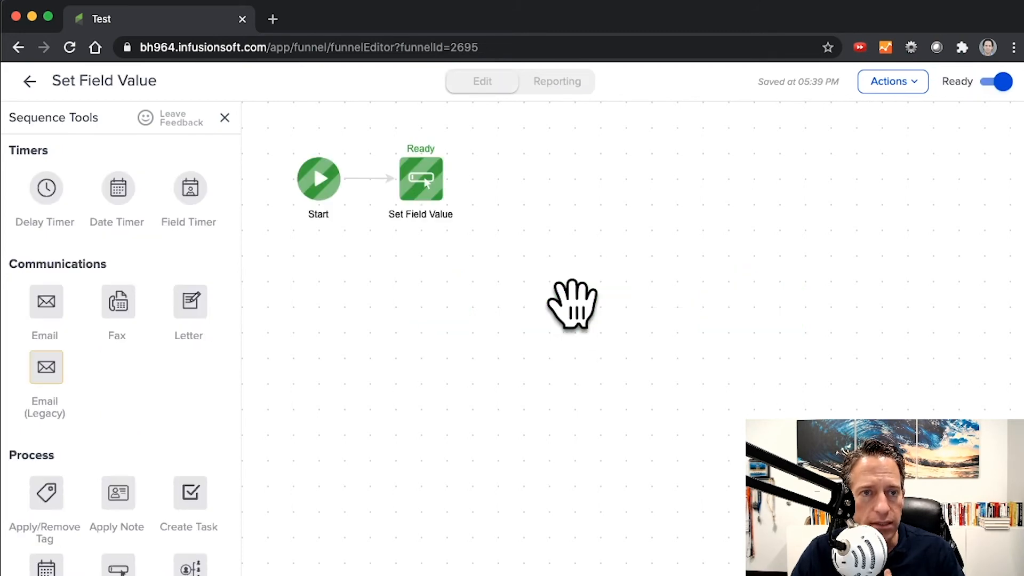
double_click(422, 184)
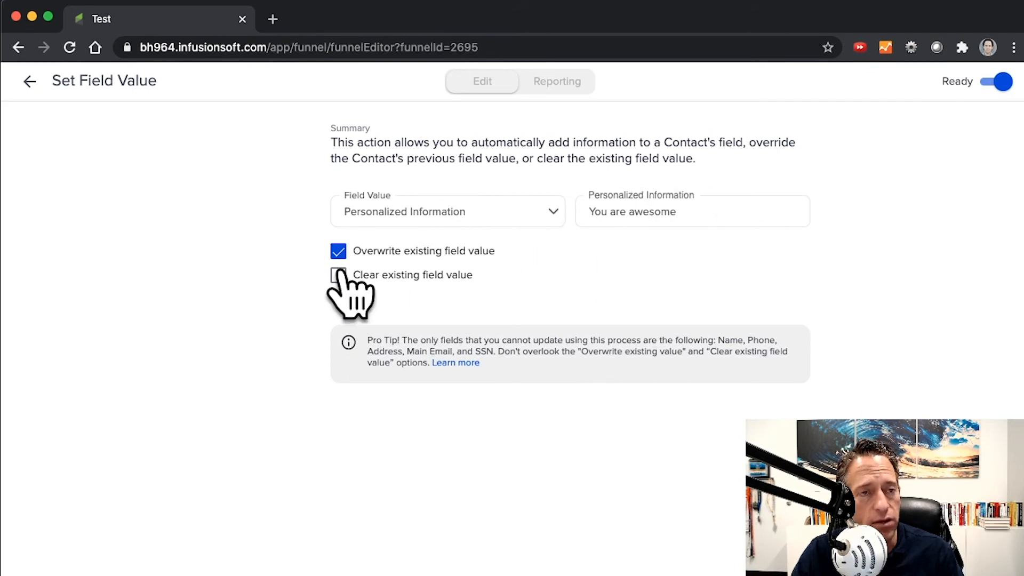
click(29, 81)
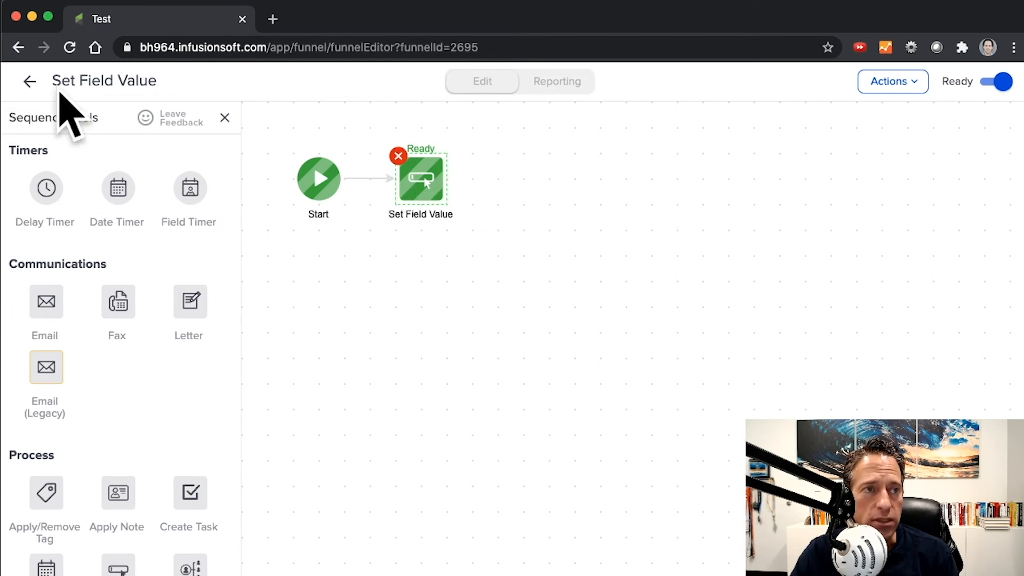
click(29, 81)
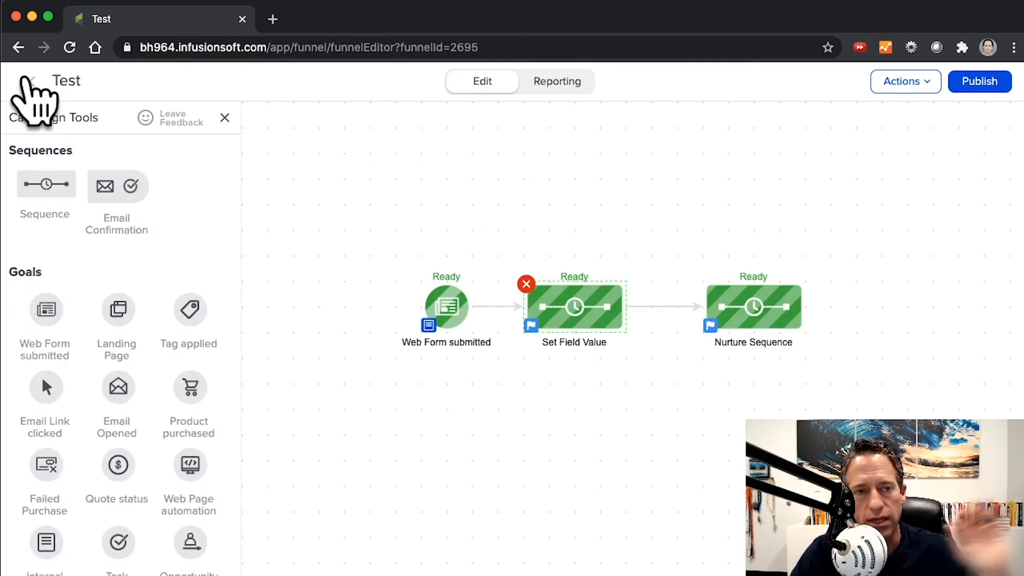